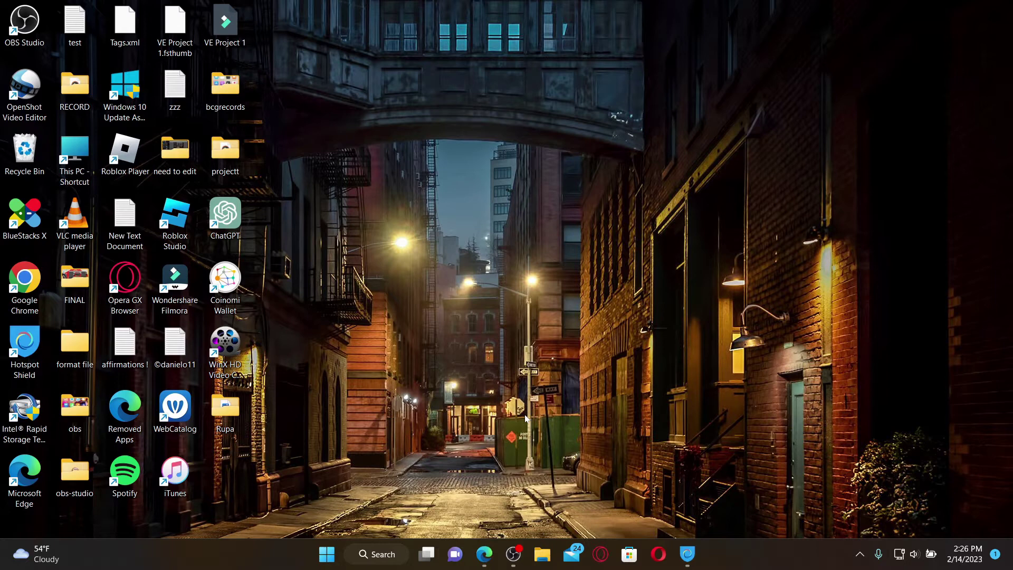
{"action": "left_click", "coordinate": [484, 554]}
{"action": "left_click", "coordinate": [269, 34]}
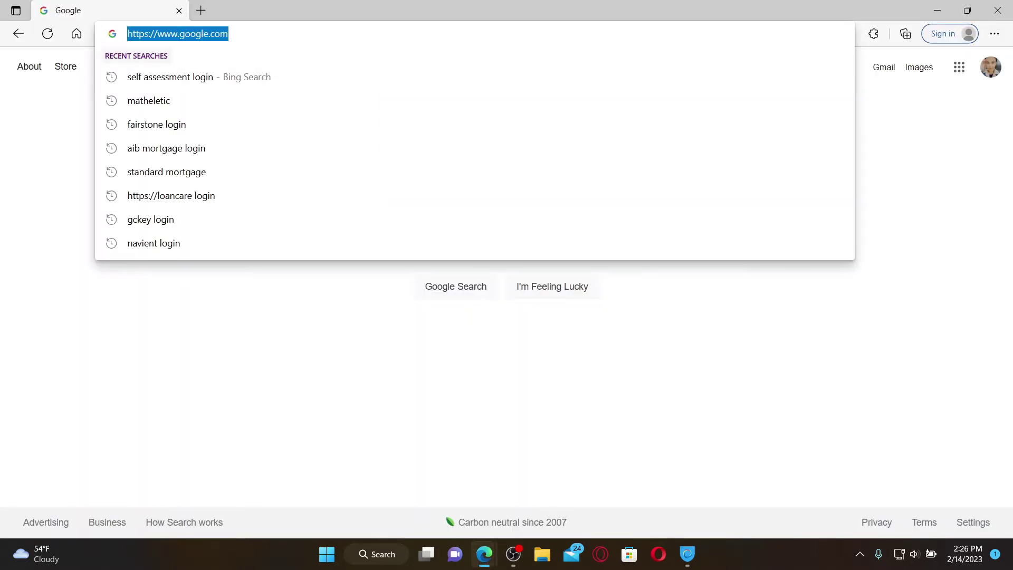
{"action": "type", "text": "www.mathletics.com"}
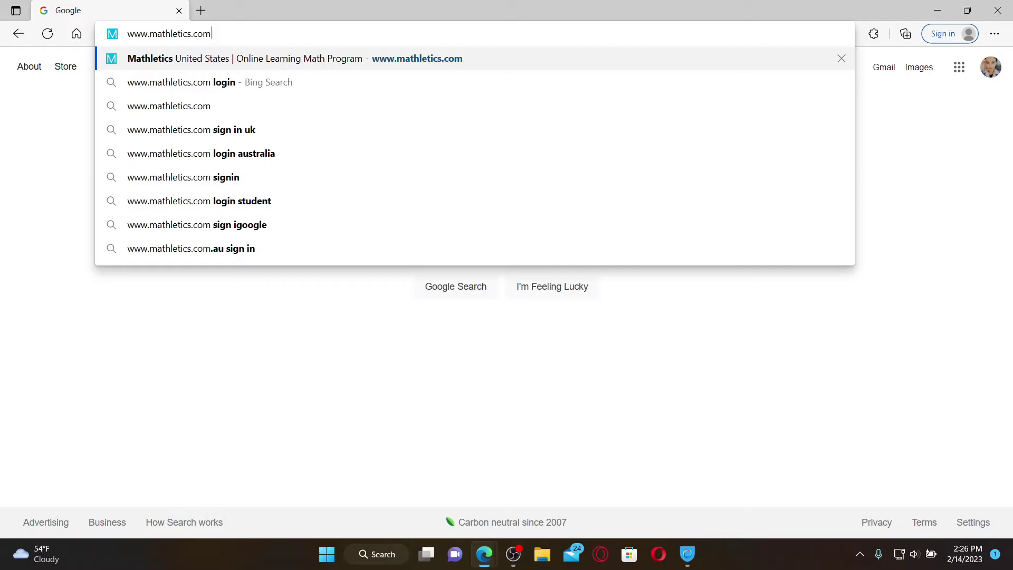
{"action": "key", "text": "Return"}
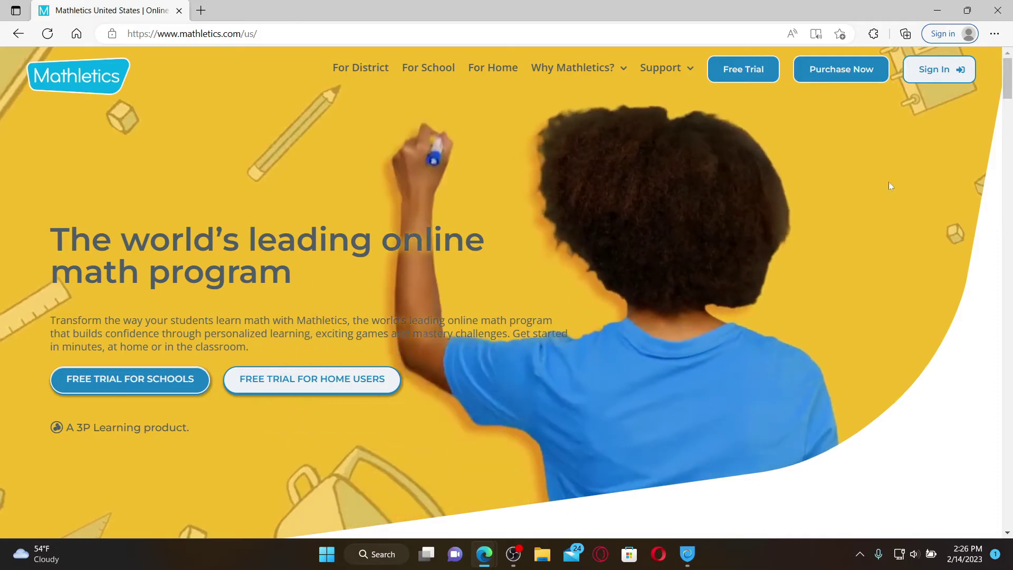
{"action": "mouse_move", "coordinate": [939, 68]}
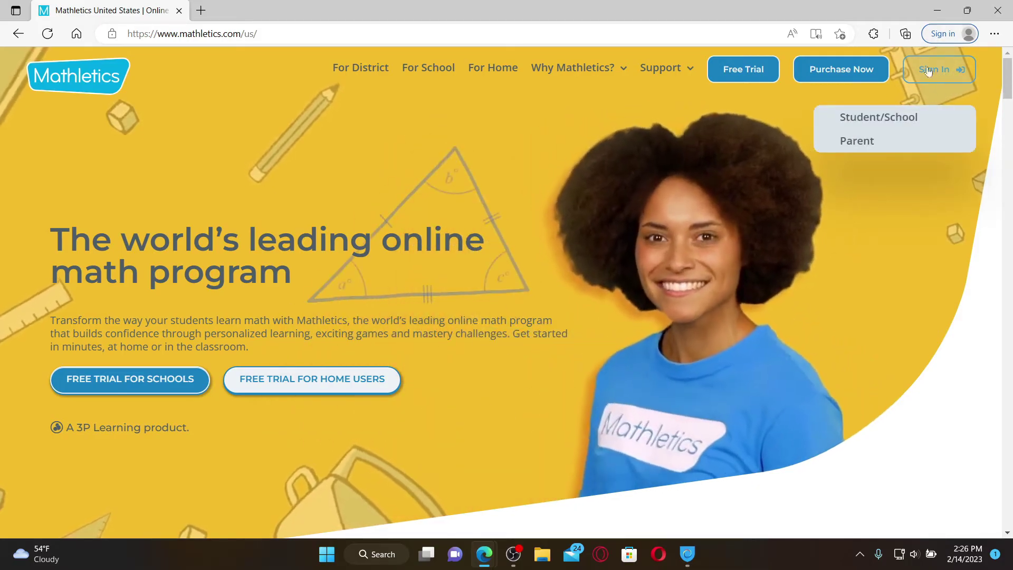
Choose Student/School under Sign In to reach the student sign-in form.
{"action": "left_click", "coordinate": [890, 119]}
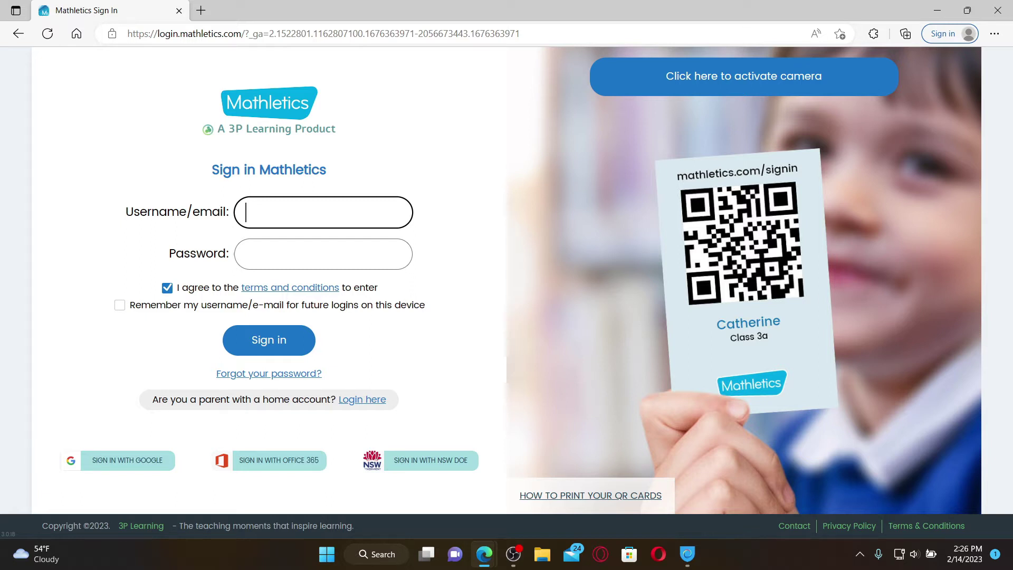
Enter the student username, then move to the Password field to enter the password.
{"action": "key", "text": "Tab"}
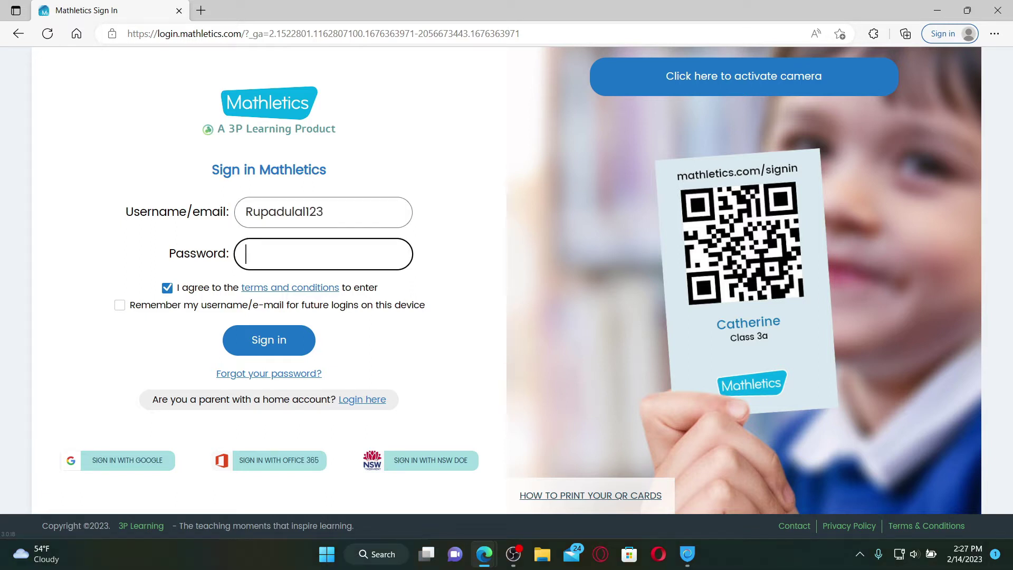
{"action": "type", "text": "****"}
{"action": "type", "text": "******"}
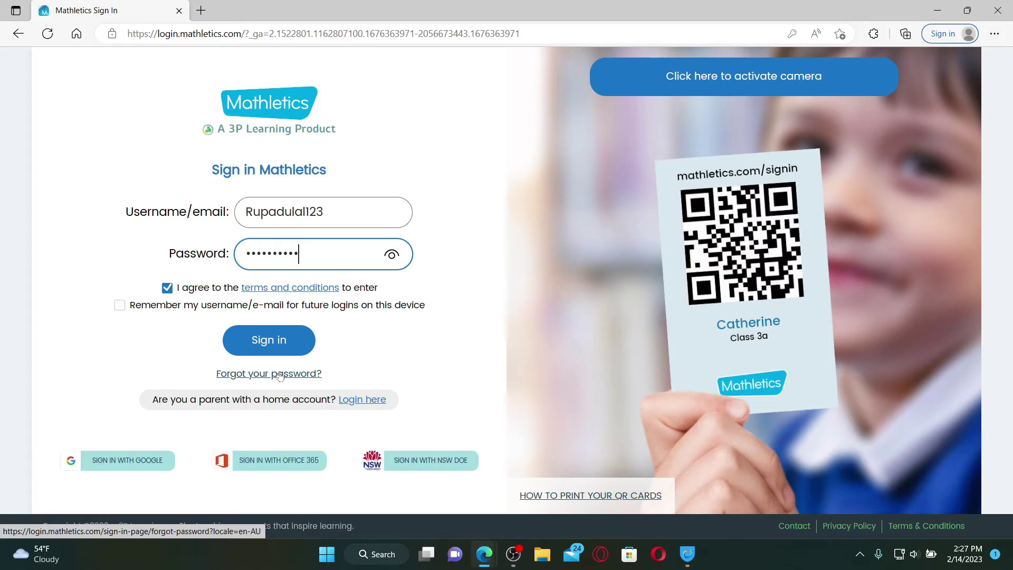
{"action": "left_click", "coordinate": [167, 287]}
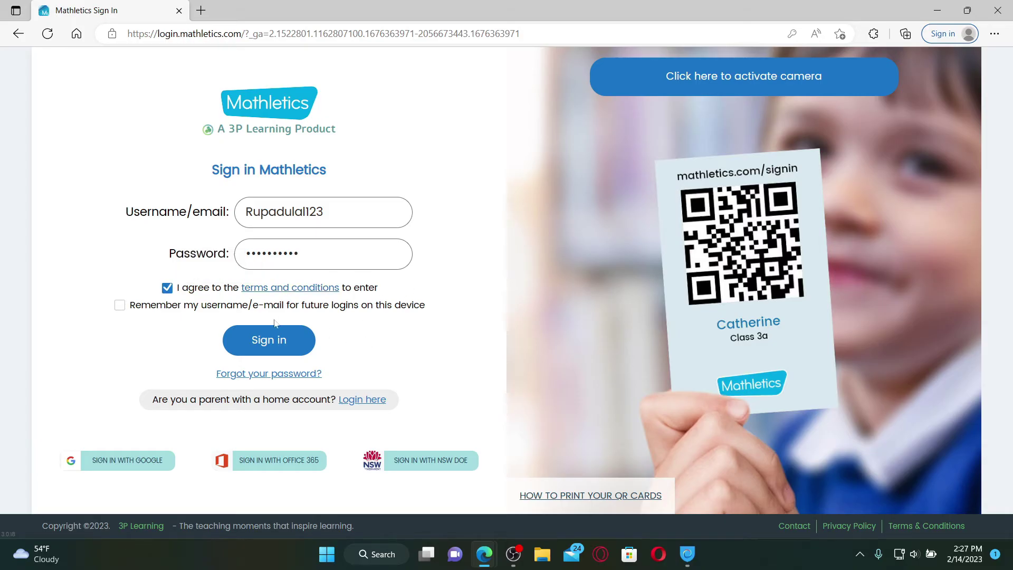
{"action": "left_click", "coordinate": [119, 305]}
{"action": "left_click", "coordinate": [119, 310]}
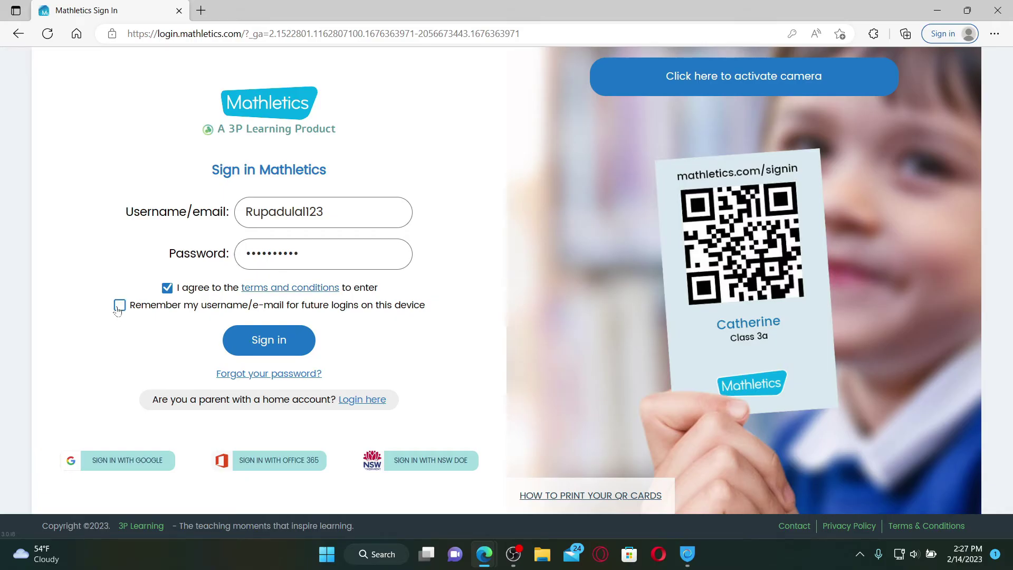